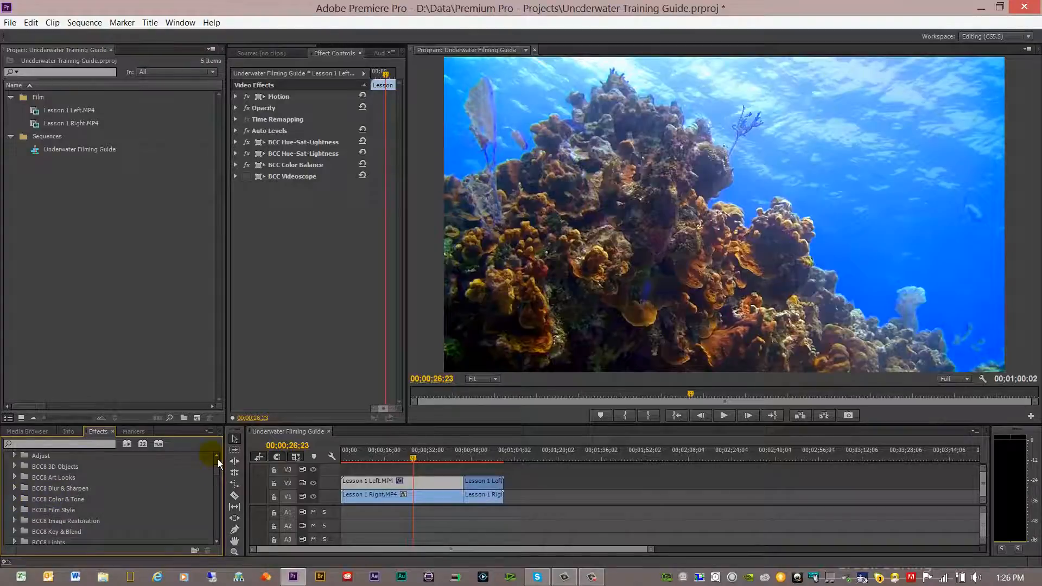
Apply the BCC Color Correction effect from the BCC8 Color & Tone folder to the selected clip
scroll(217, 459, up, 1)
scroll(219, 458, up, 1)
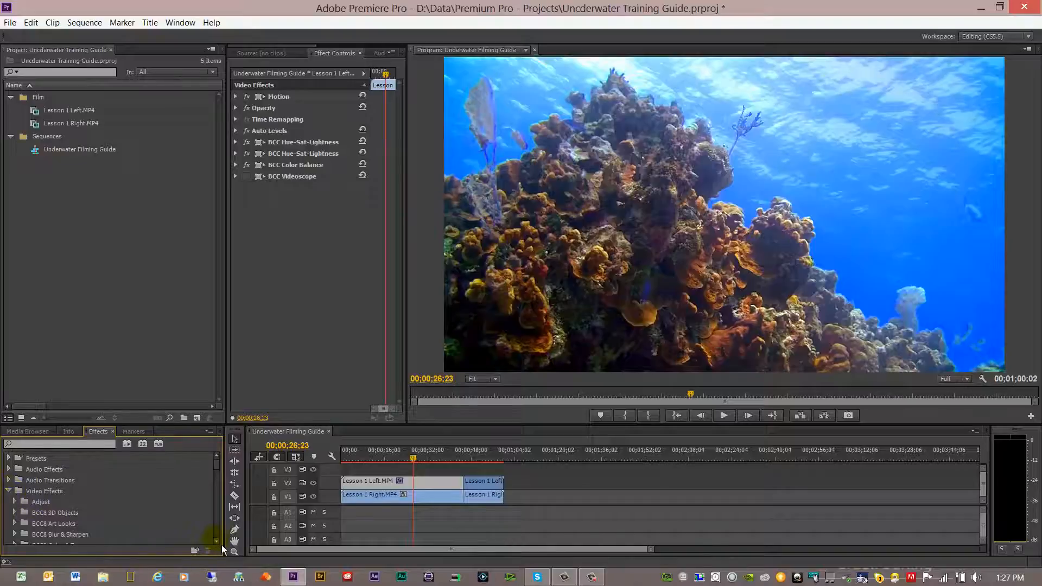
scroll(221, 545, down, 2)
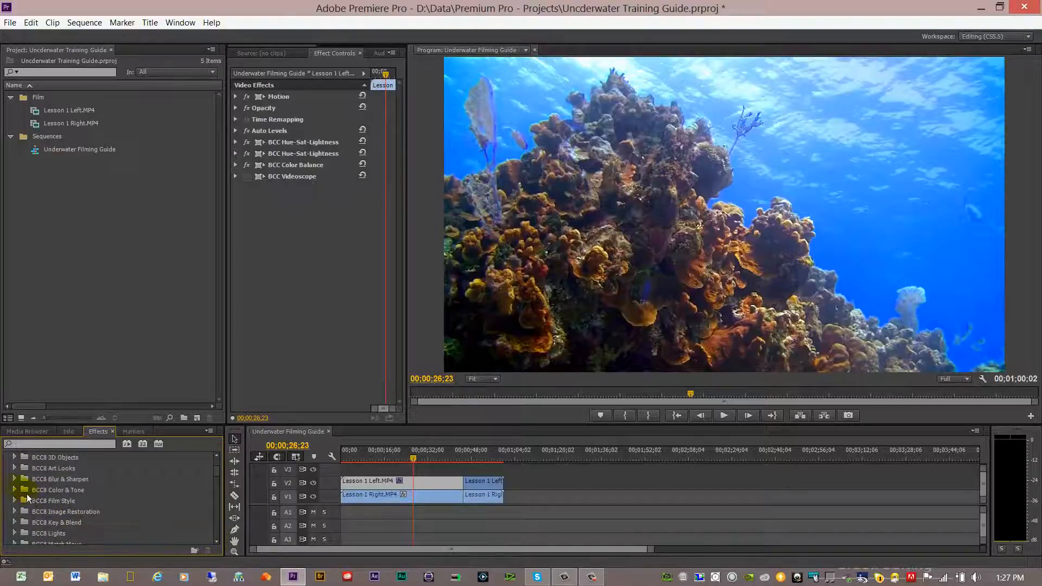
click(16, 490)
click(217, 541)
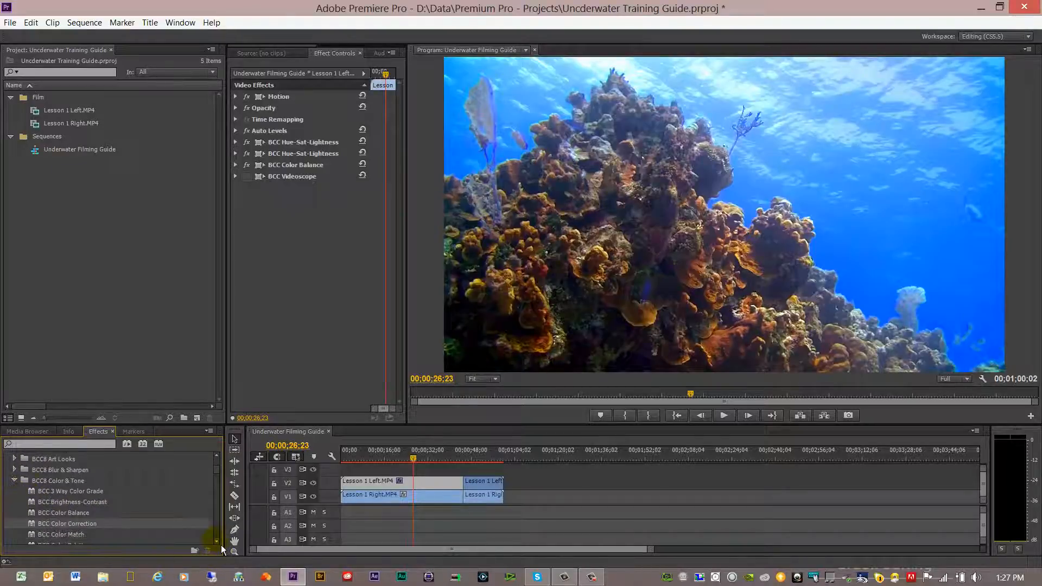
click(219, 543)
click(220, 543)
drag(67, 505, 269, 302)
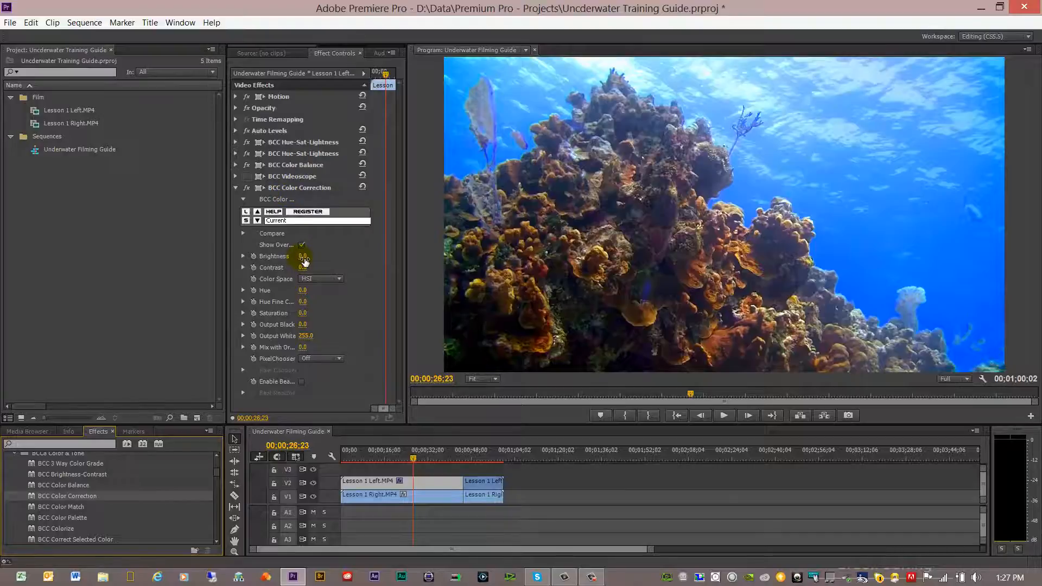
Set the Contrast of BCC Color Correction to 5.0
mouse_move(304, 257)
mouse_down()
mouse_move(313, 258)
mouse_move(302, 257)
mouse_up()
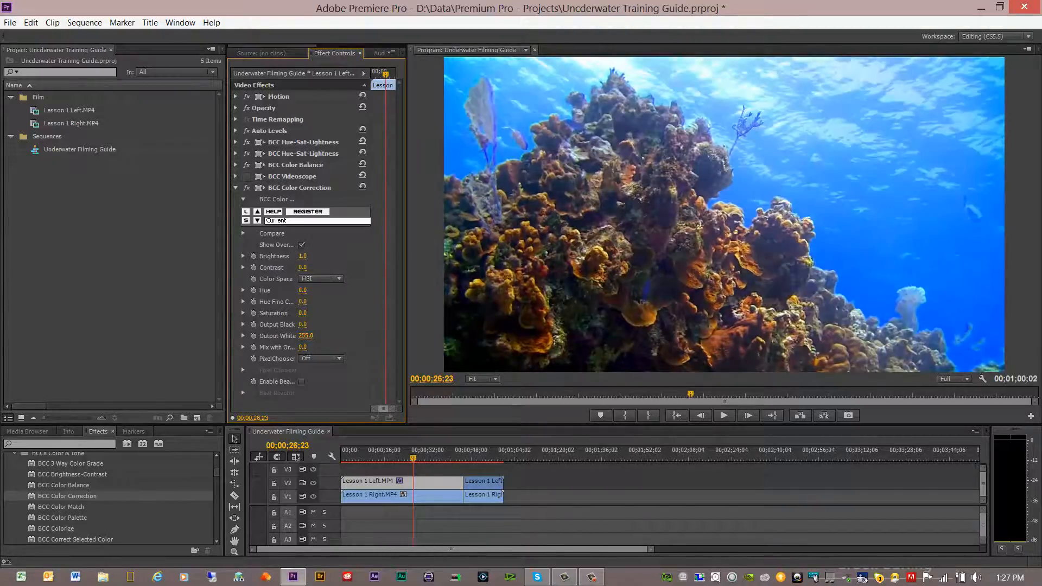
mouse_move(302, 257)
mouse_down()
mouse_move(336, 257)
mouse_move(275, 257)
mouse_move(303, 258)
mouse_up()
click(303, 267)
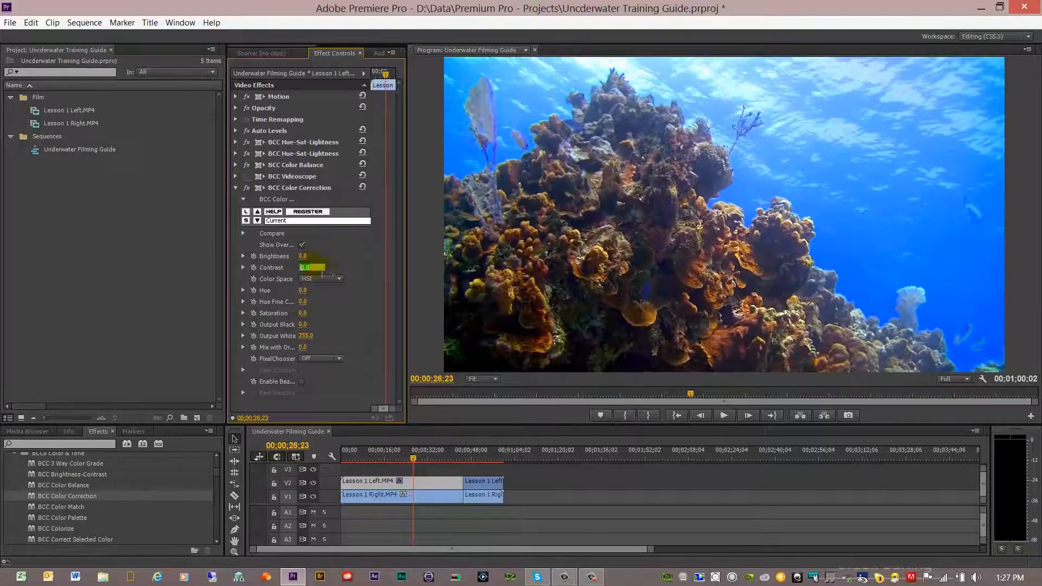
click(351, 256)
click(319, 268)
text(31)
key(Return)
mouse_move(304, 268)
mouse_down()
mouse_move(292, 267)
mouse_move(309, 268)
mouse_up()
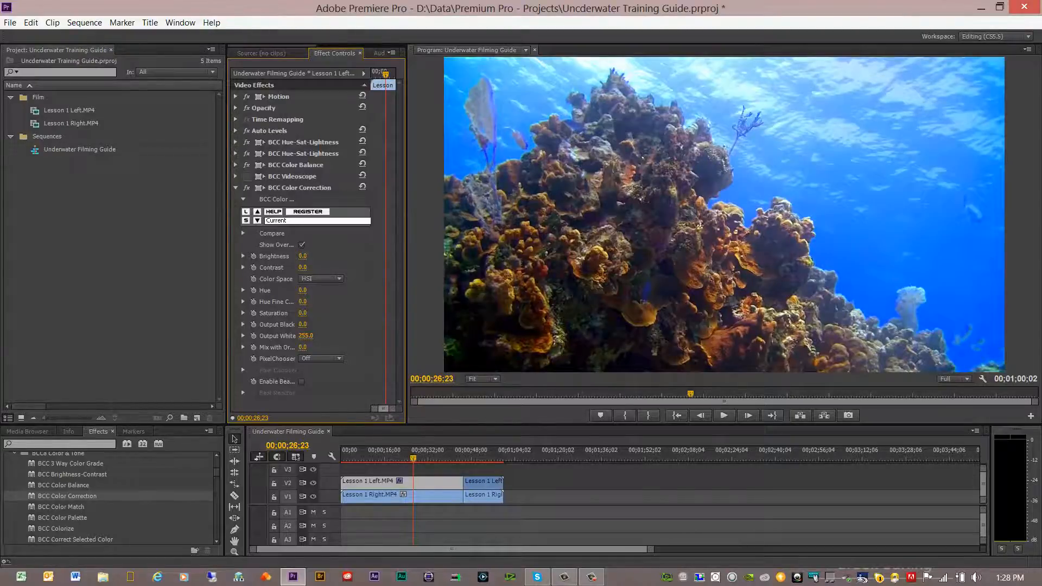
drag(309, 267, 310, 268)
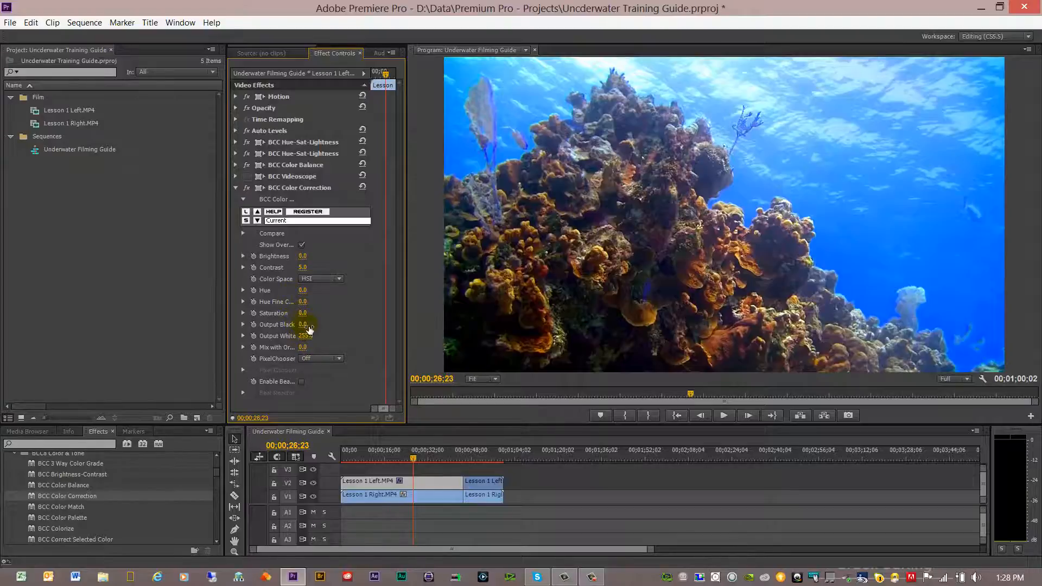
Inspect the Auto Levels effect's parameters
drag(303, 325, 302, 325)
click(235, 131)
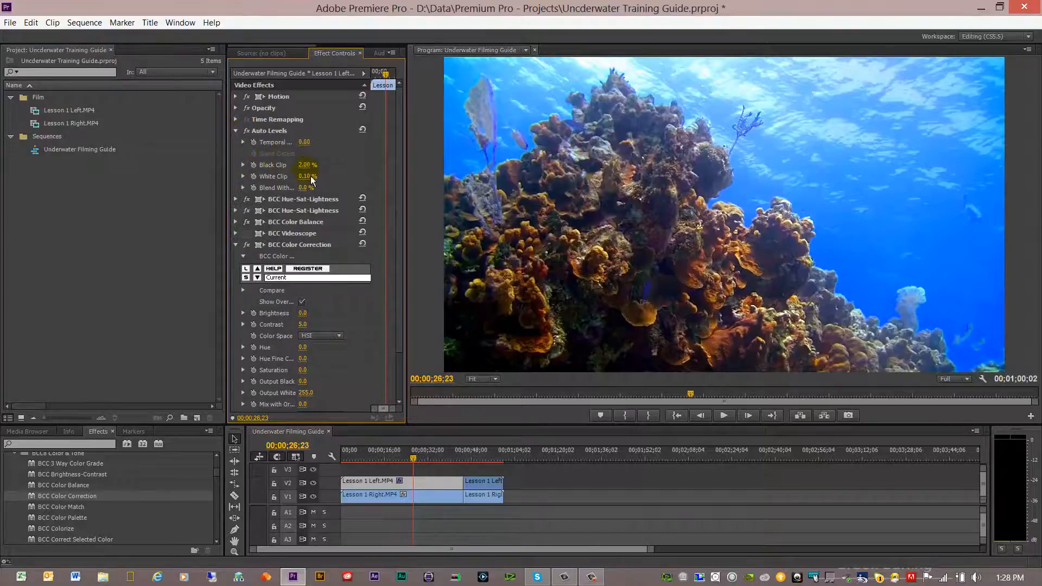
click(236, 131)
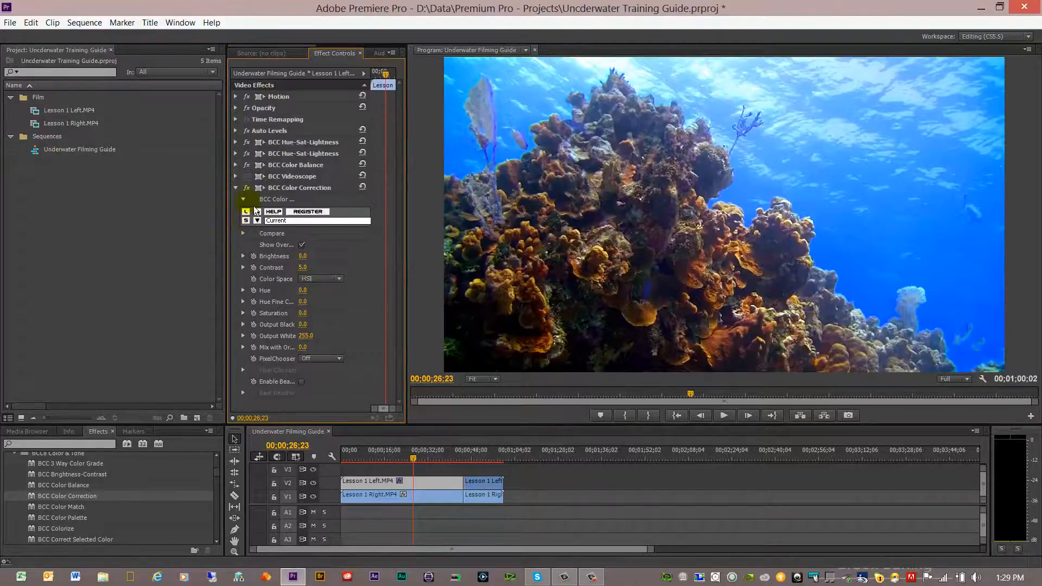
Reorder the effect stack so BCC Videoscope sits below BCC Color Correction
click(260, 178)
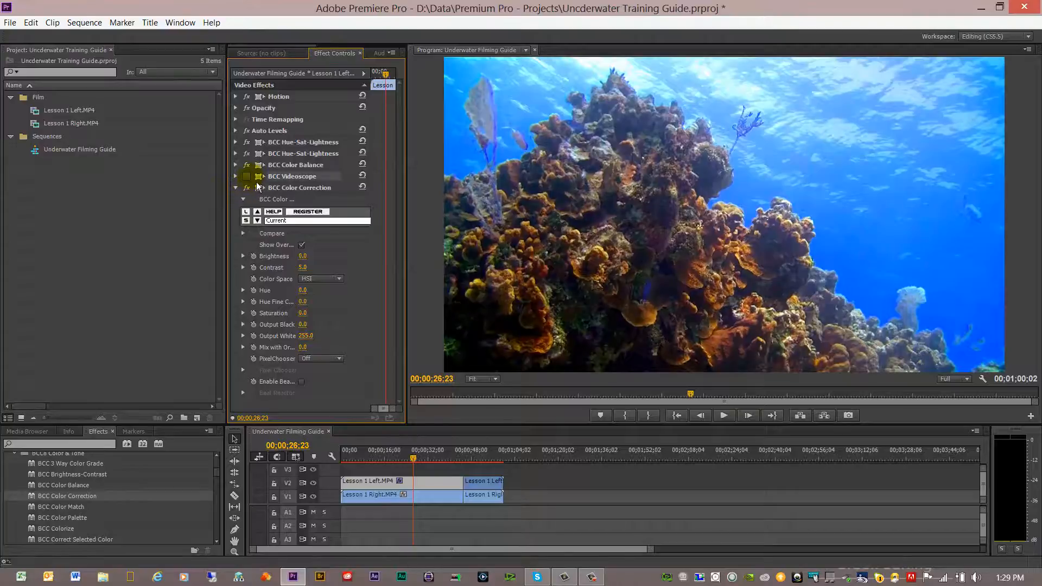
click(236, 187)
drag(277, 177, 287, 204)
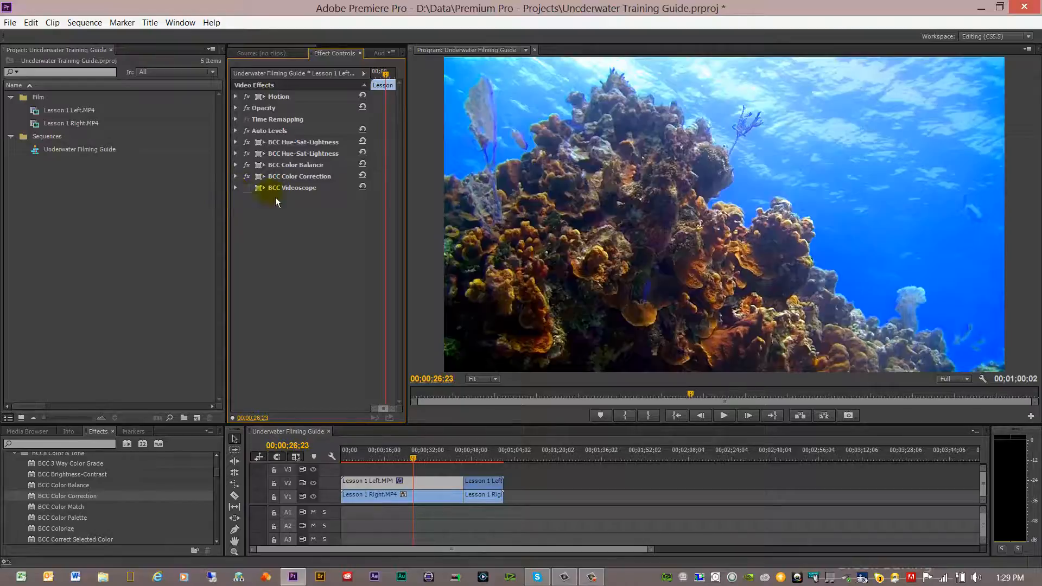
drag(288, 187, 272, 199)
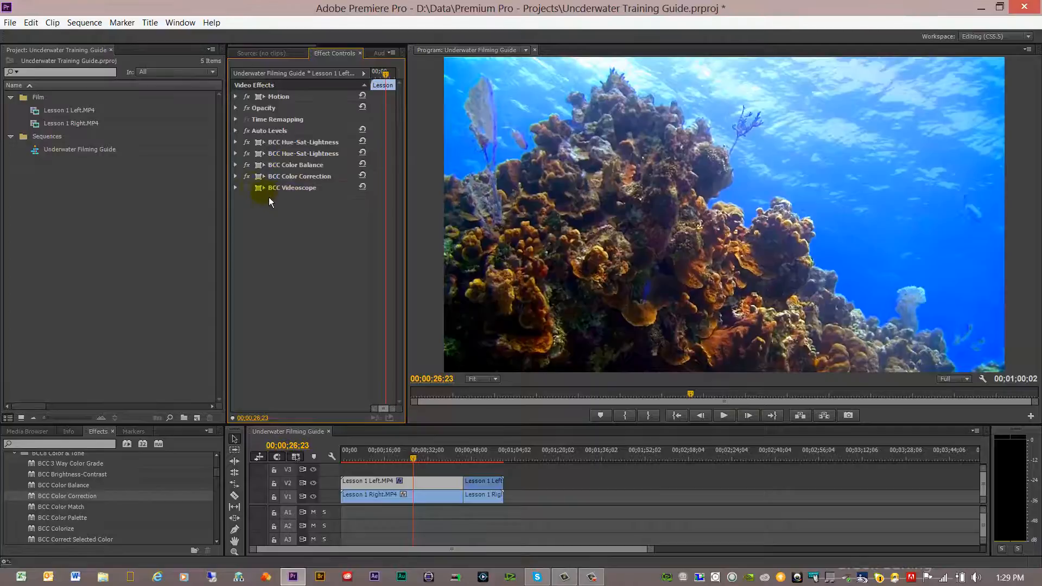
Review the Color Correction PixelChooser option and the second BCC Hue-Sat-Lightness settings
click(237, 177)
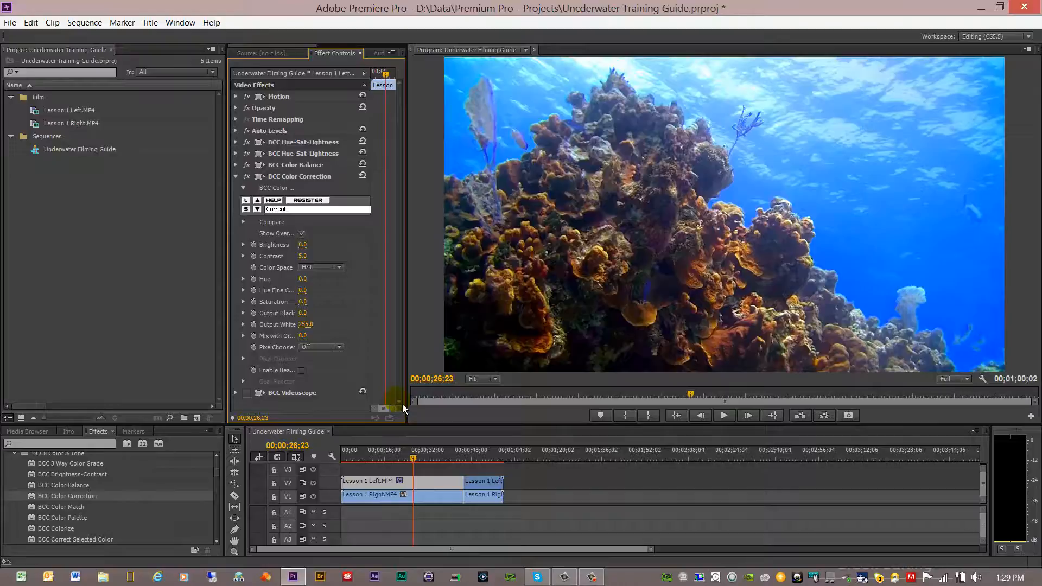
click(339, 347)
click(343, 353)
click(241, 181)
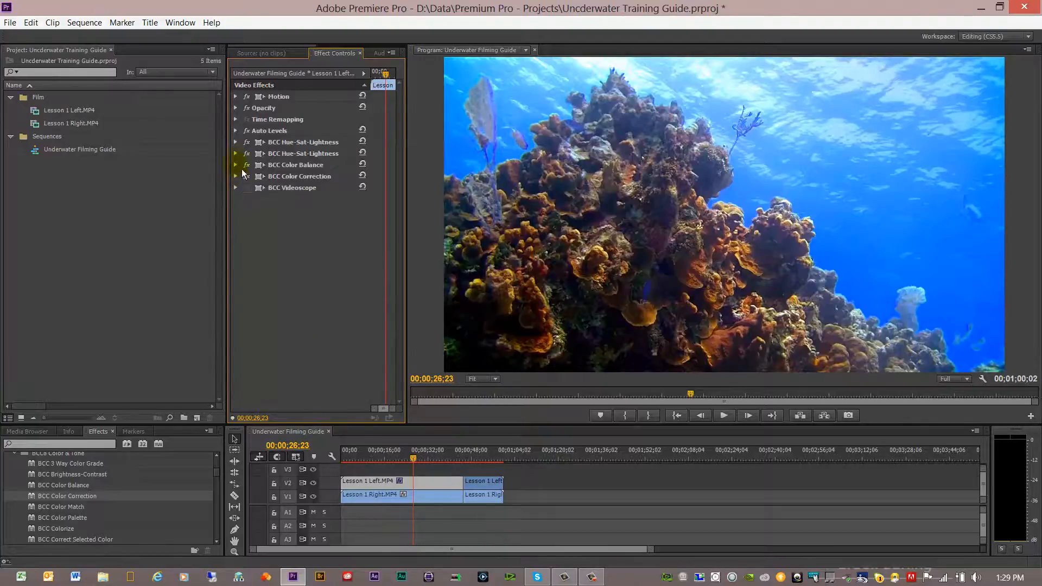
click(237, 154)
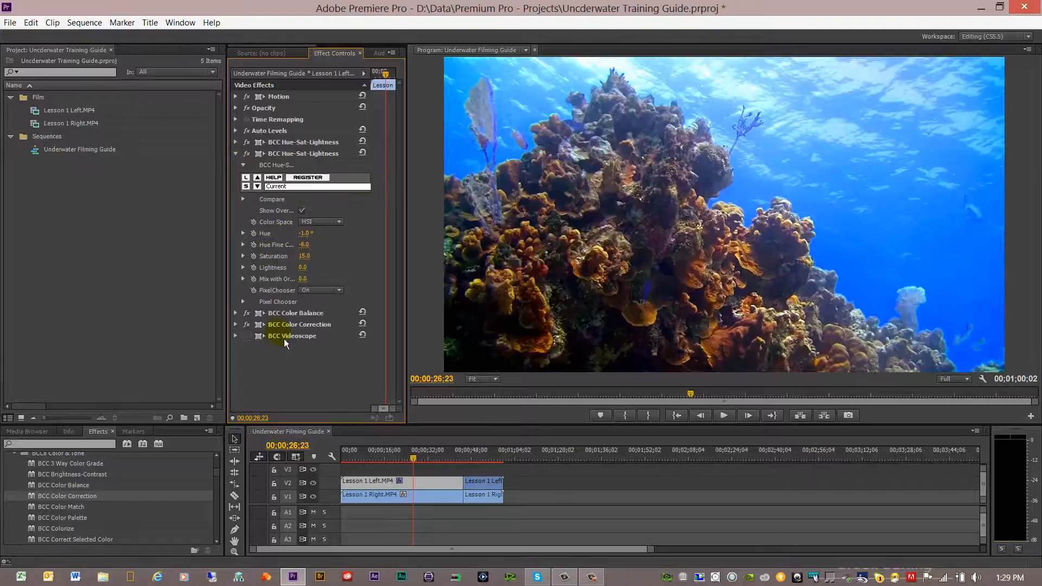
click(242, 162)
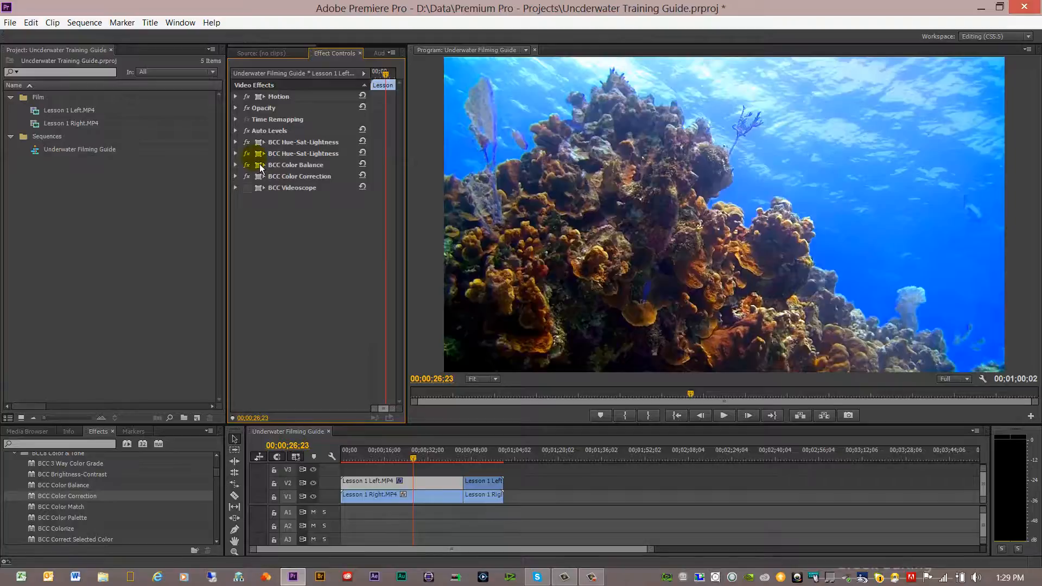
Select the BCC Color Correction effect and review its parameters
click(237, 179)
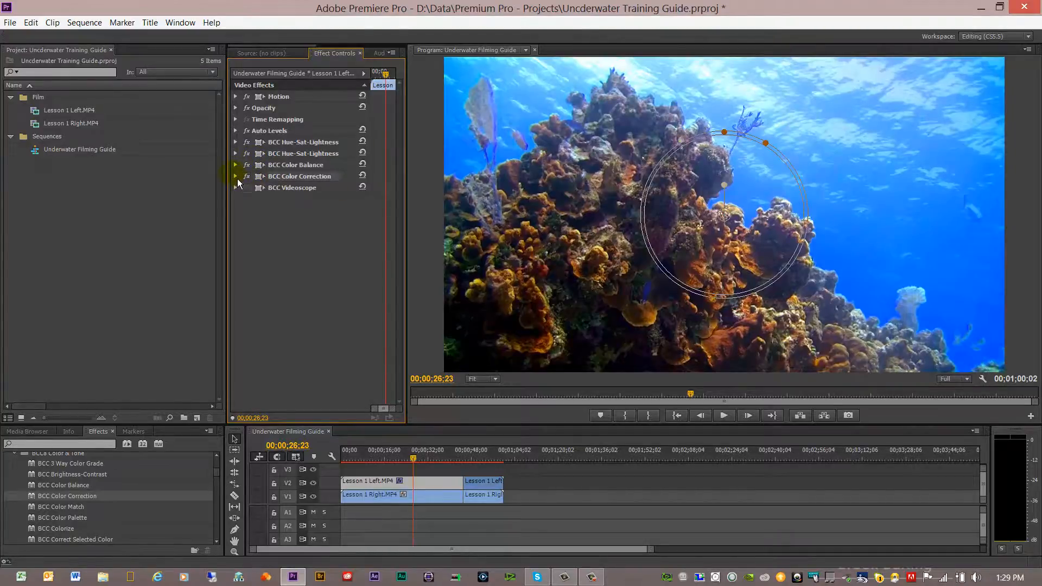
click(241, 180)
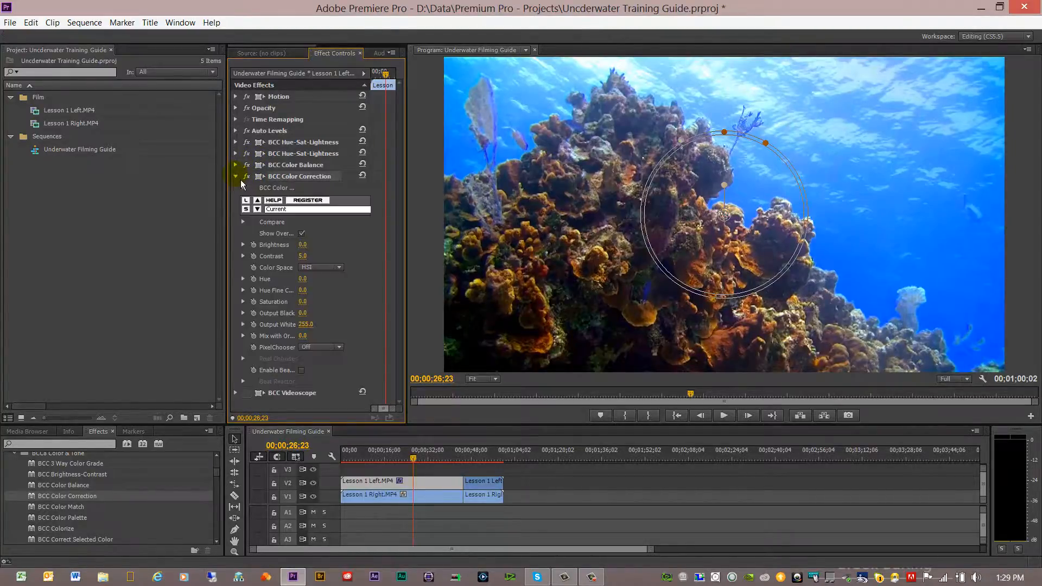
click(241, 181)
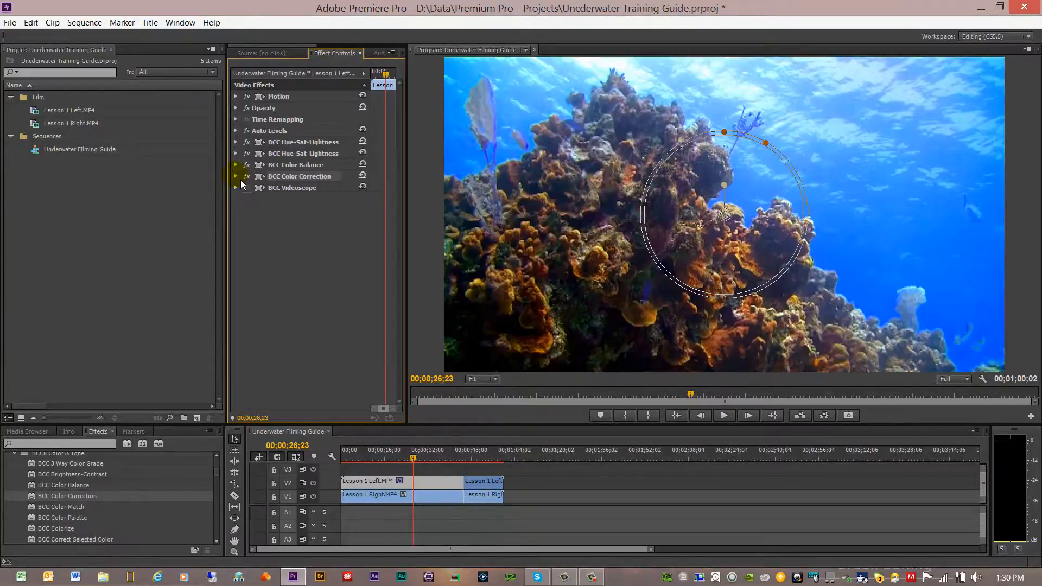
click(245, 187)
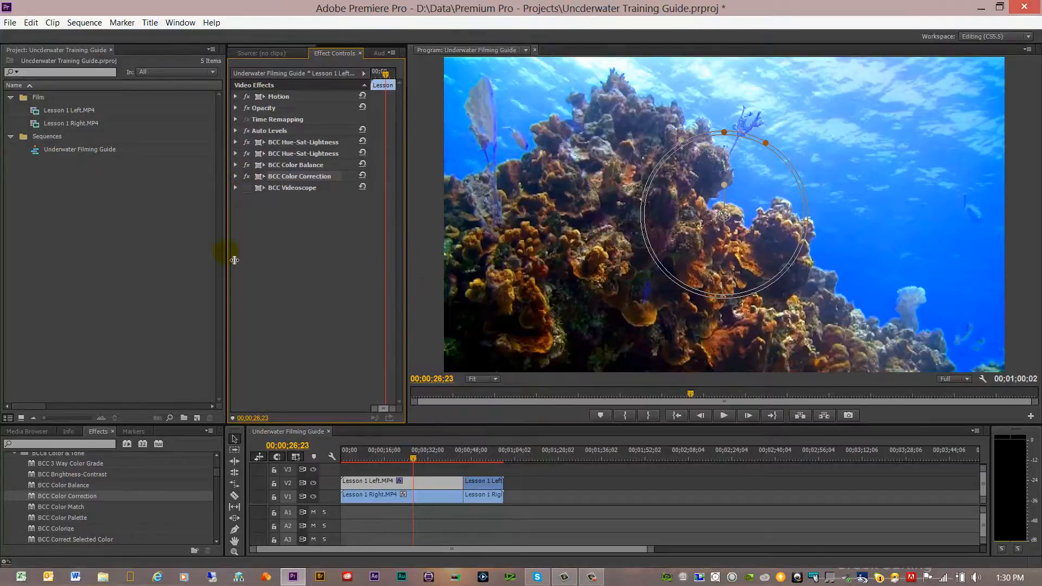
Resize the surrounding panels to enlarge the Program monitor
drag(234, 261, 158, 260)
drag(408, 292, 344, 289)
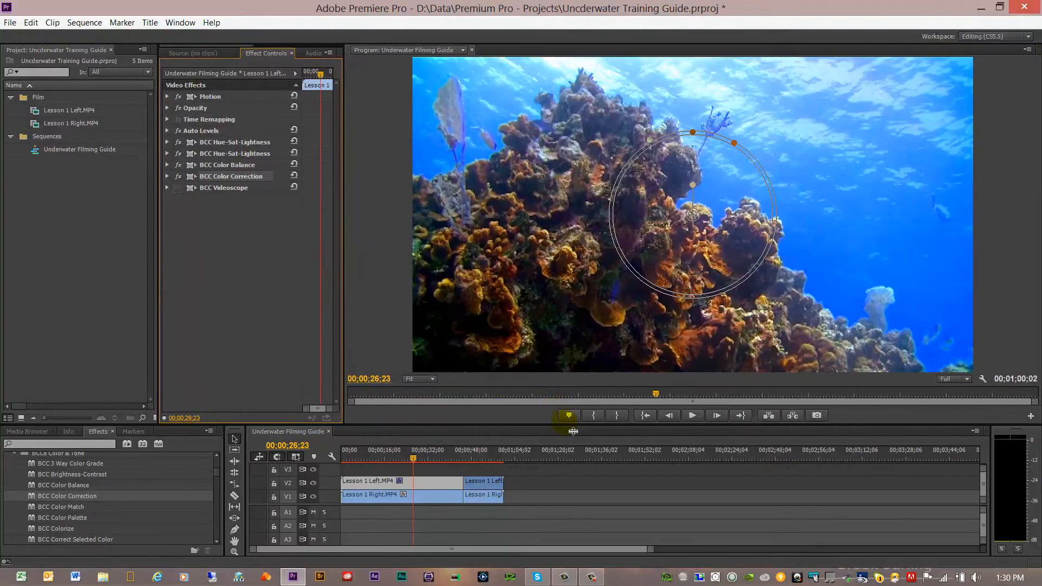
drag(574, 431, 572, 450)
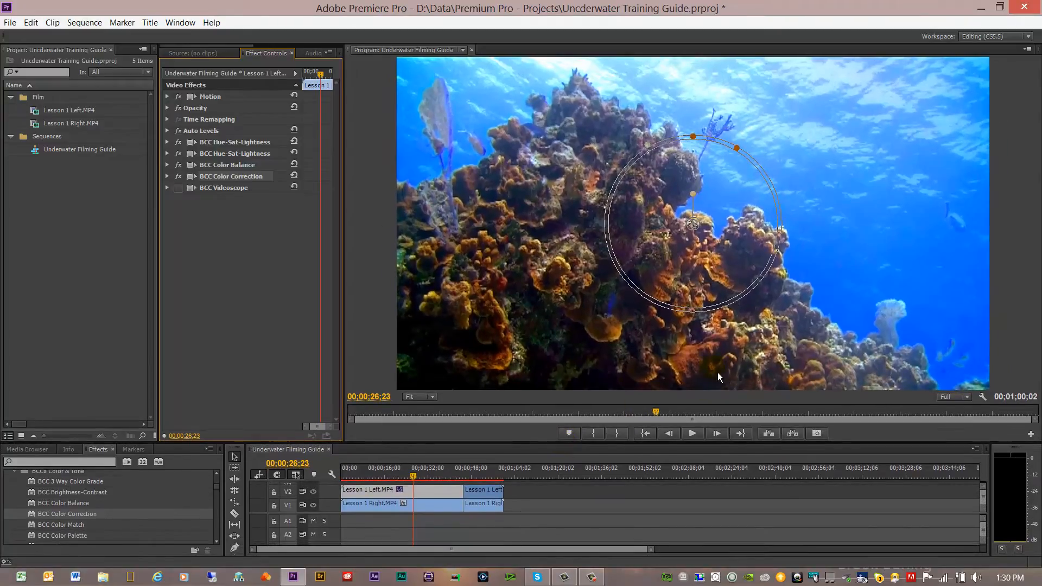